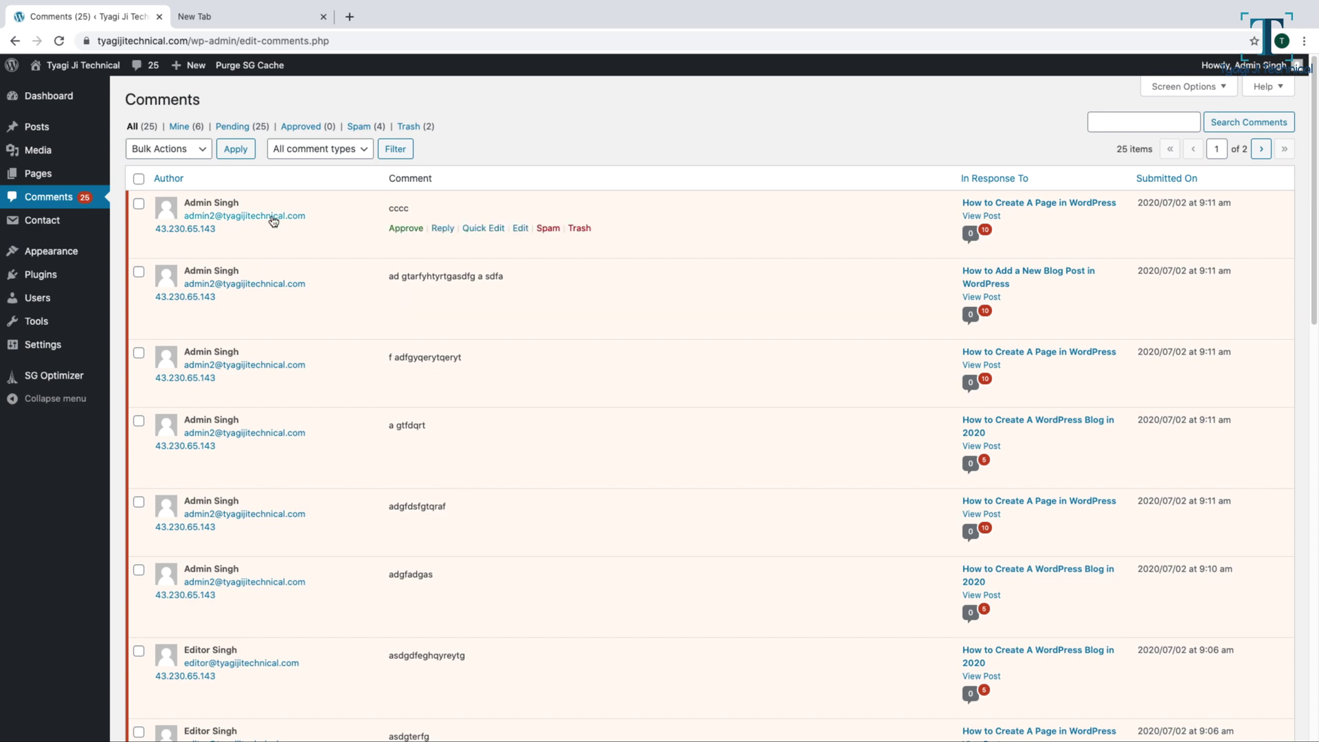
Open the page for adding new plugins and search for "delete all comments"
{"action": "mouse_move", "coordinate": [105, 283]}
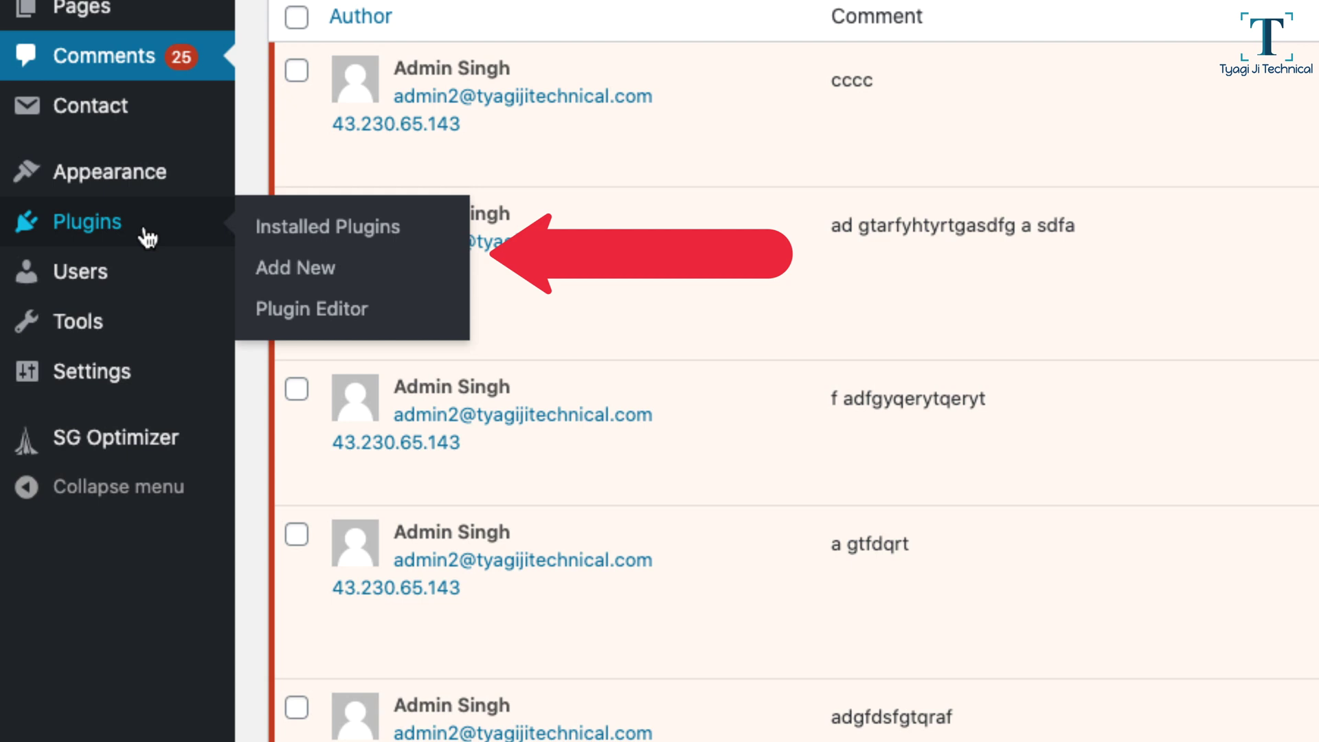
{"action": "left_click", "coordinate": [291, 274]}
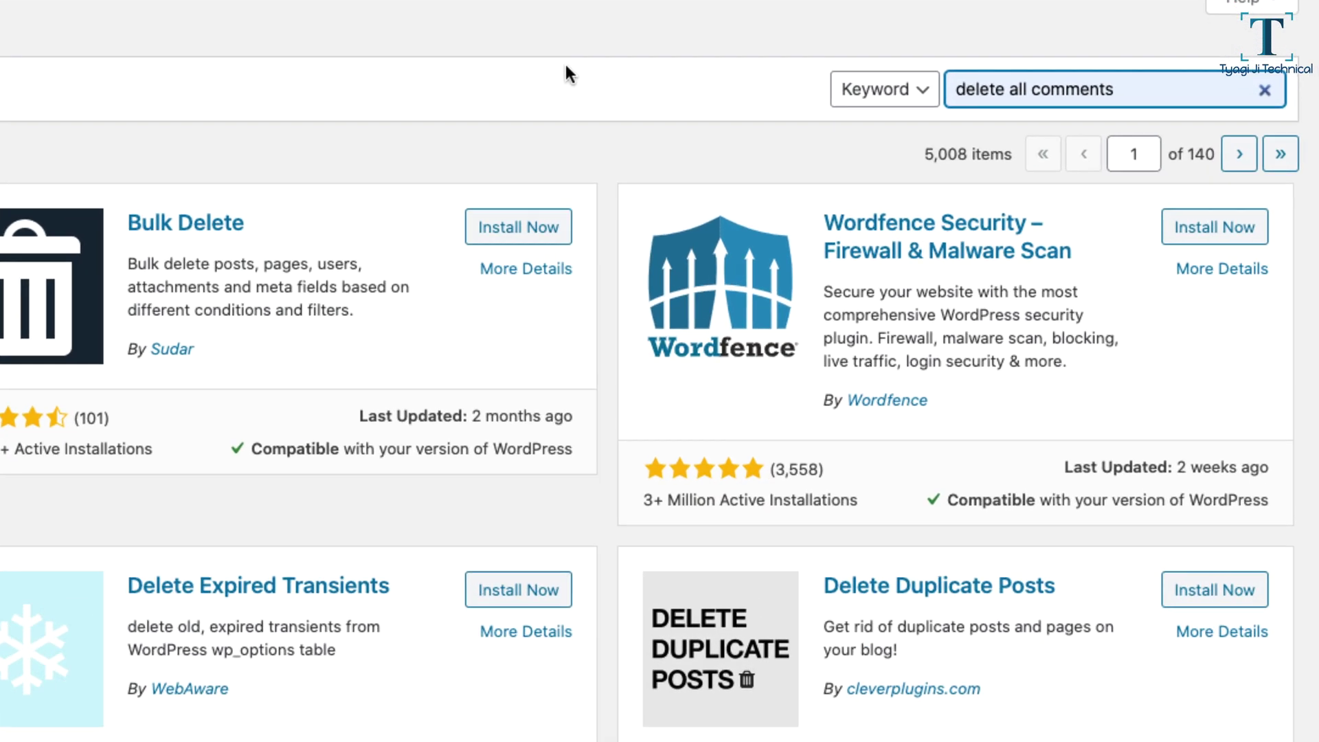
{"action": "key", "text": "Return"}
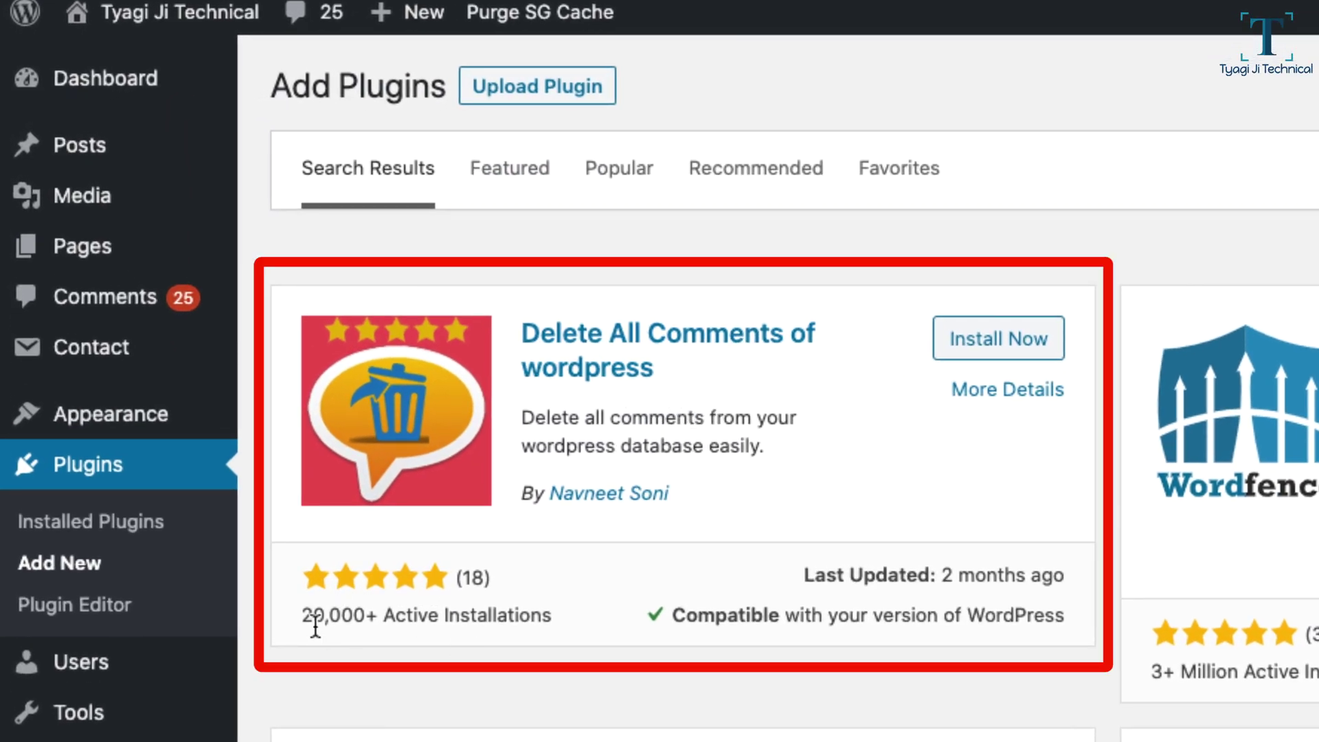
Install and activate the Delete All Comments of wordpress plugin
{"action": "left_click_drag", "start_coordinate": [297, 608], "coordinate": [548, 617]}
{"action": "left_click", "coordinate": [562, 621]}
{"action": "left_click", "coordinate": [979, 354]}
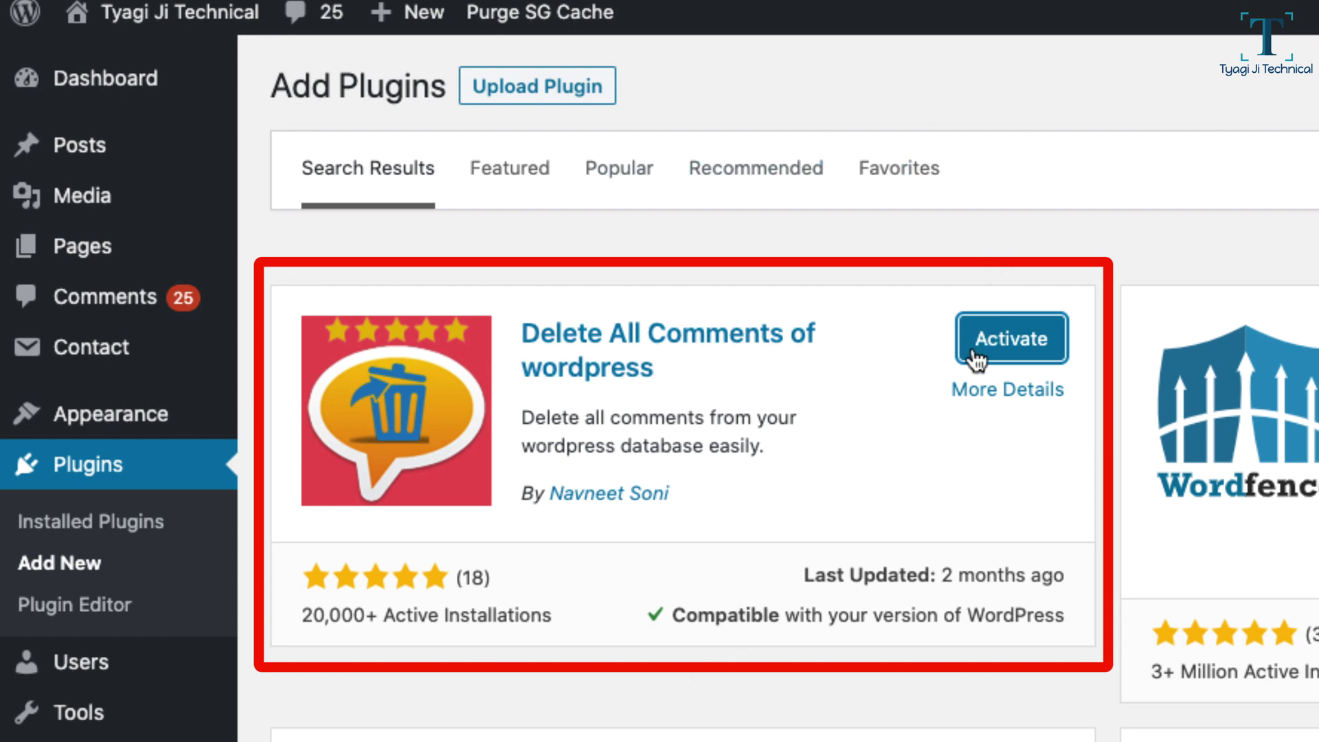
{"action": "left_click", "coordinate": [993, 347]}
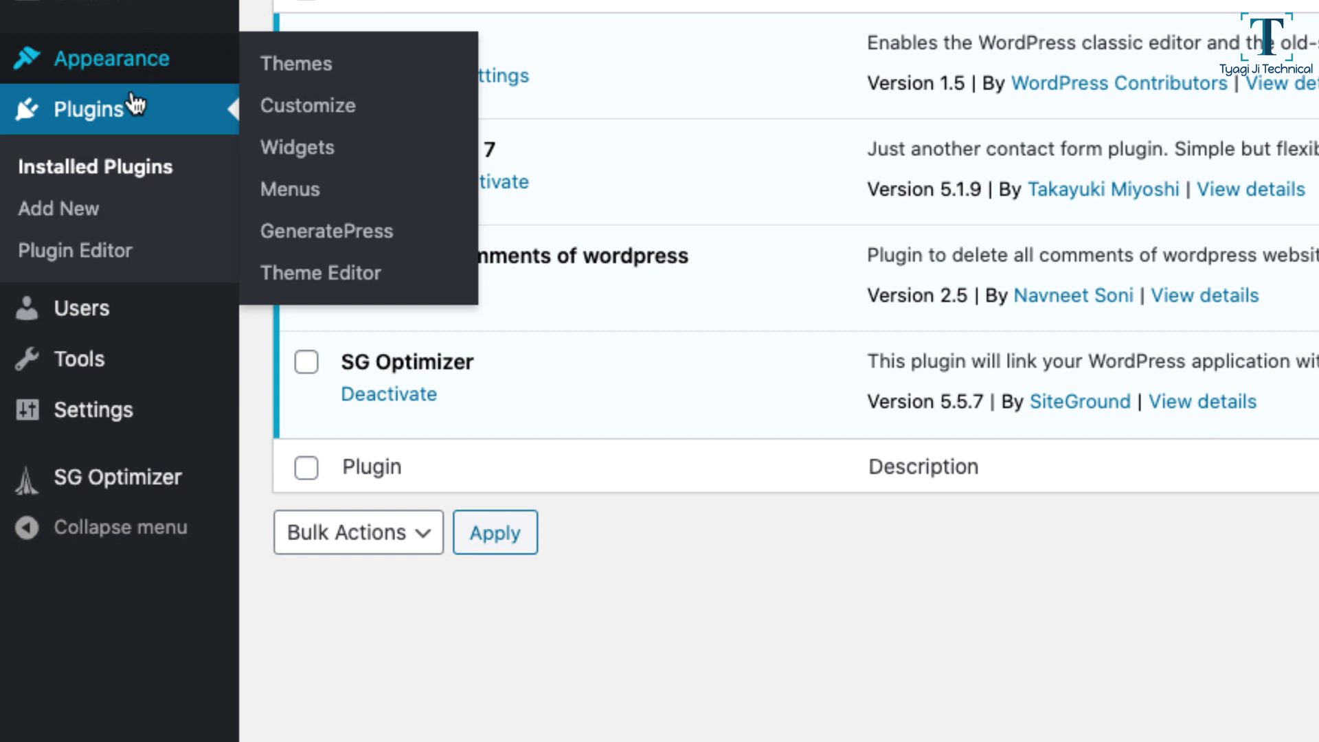
Open the Delete Comments tool and examine its filter options for all comments and comments in moderation
{"action": "mouse_move", "coordinate": [109, 361]}
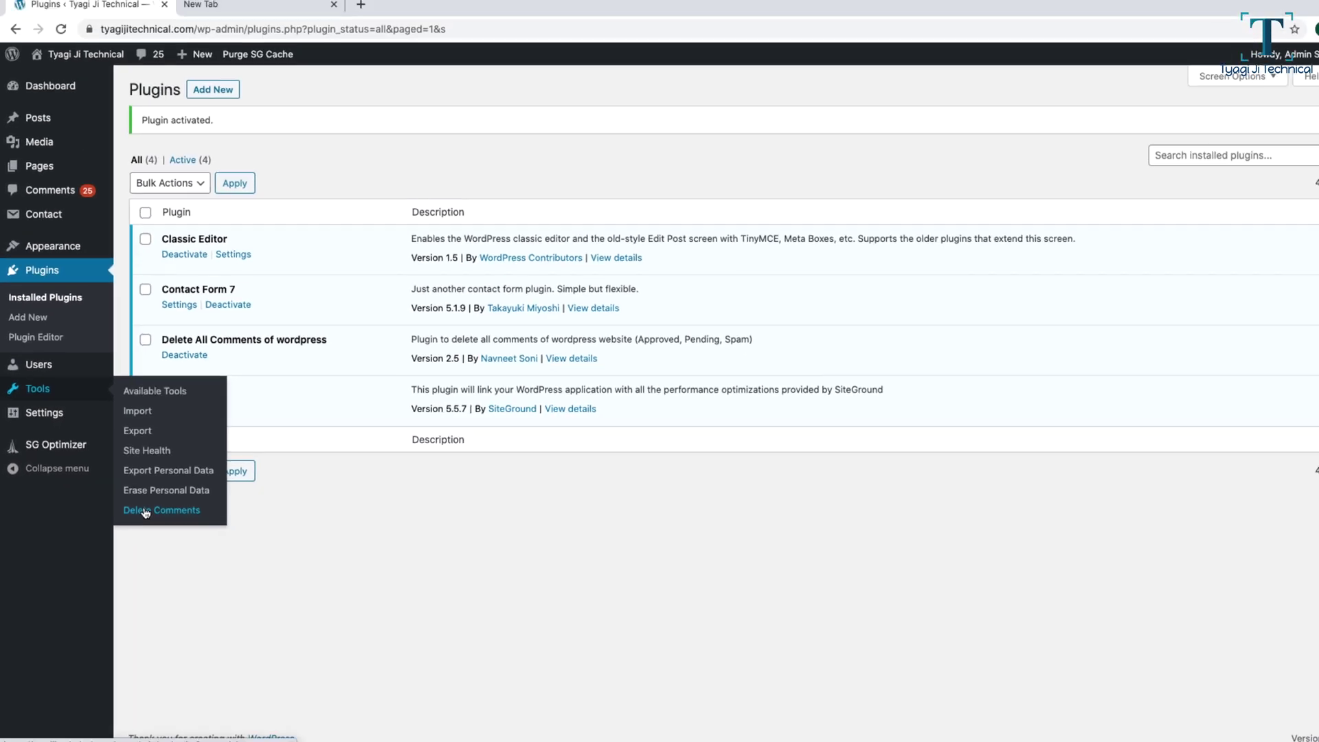
{"action": "left_click", "coordinate": [306, 619]}
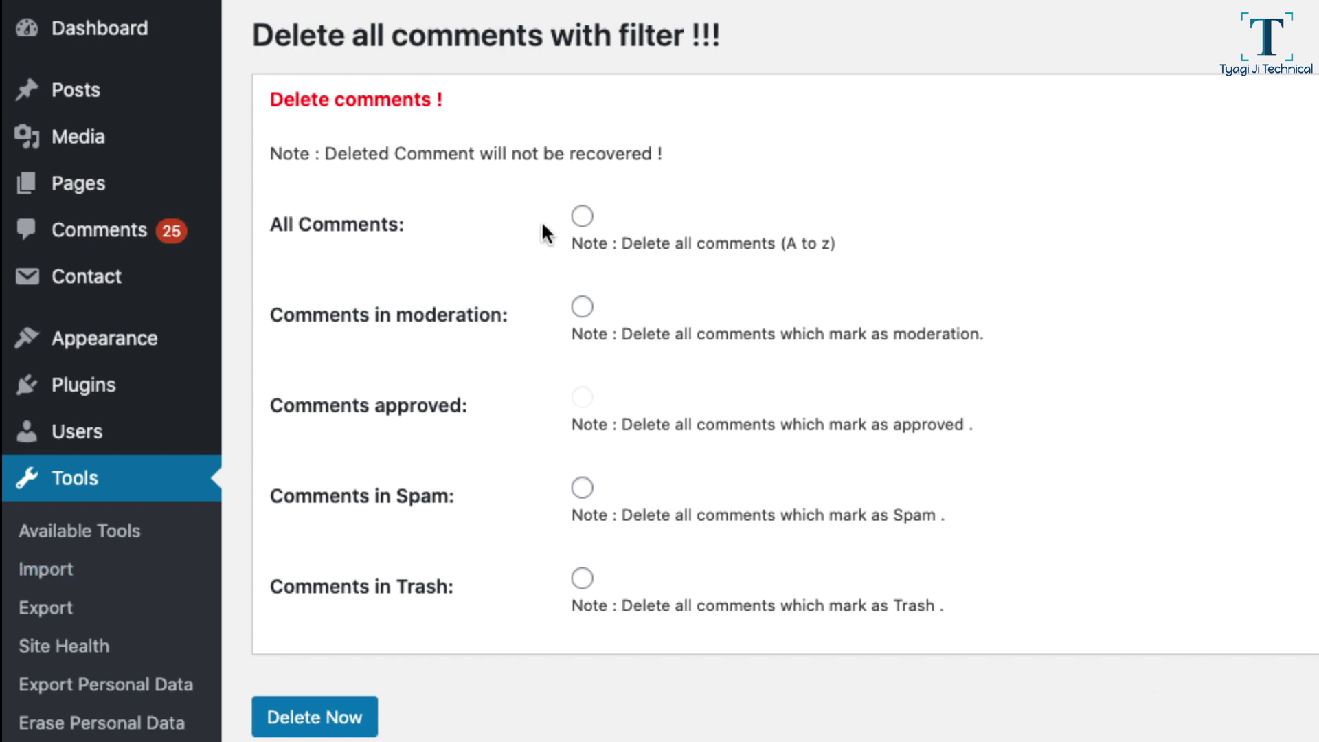
{"action": "left_click", "coordinate": [582, 219]}
{"action": "left_click_drag", "start_coordinate": [512, 313], "coordinate": [267, 307]}
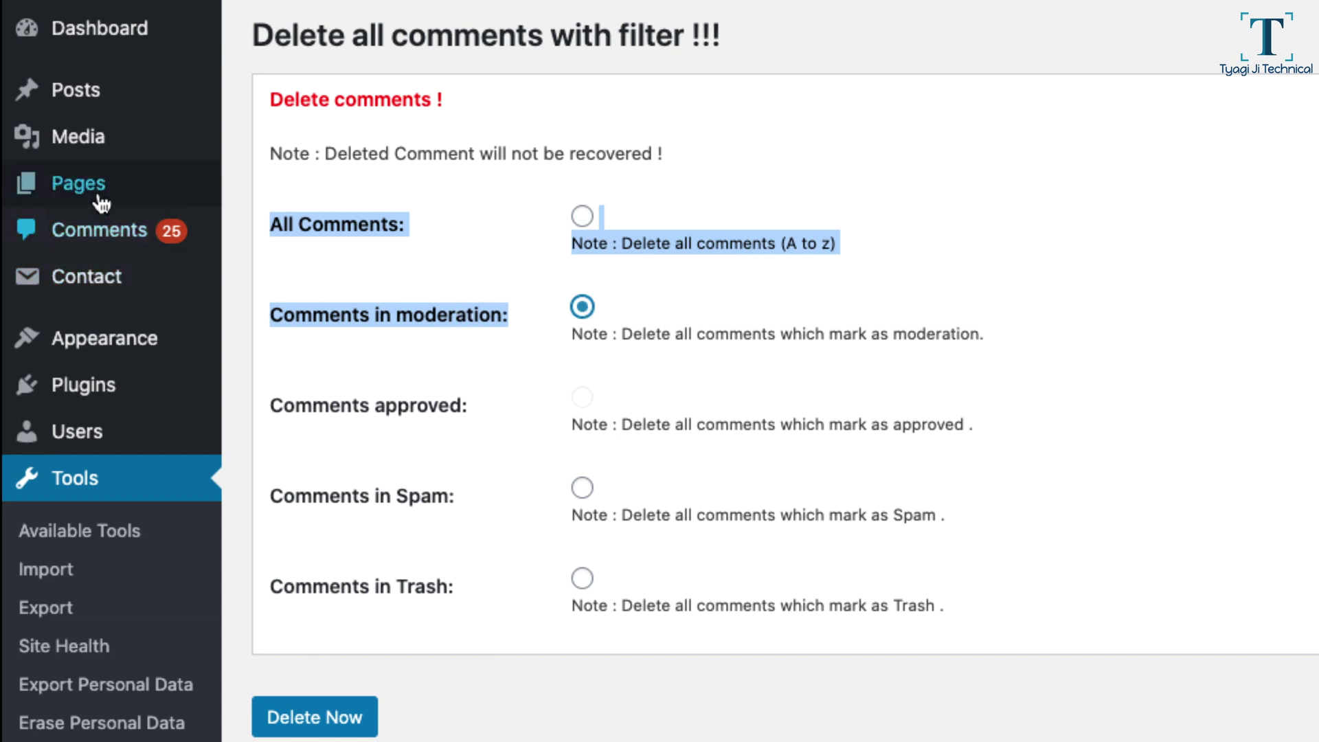
In the comments list, mark the comment "f adfgyqerytqeryt" as spam and move "adgfdsfgtqraf" to the trash
{"action": "left_click", "coordinate": [175, 237]}
{"action": "right_click", "coordinate": [176, 237]}
{"action": "left_click", "coordinate": [175, 237]}
{"action": "left_click", "coordinate": [175, 238]}
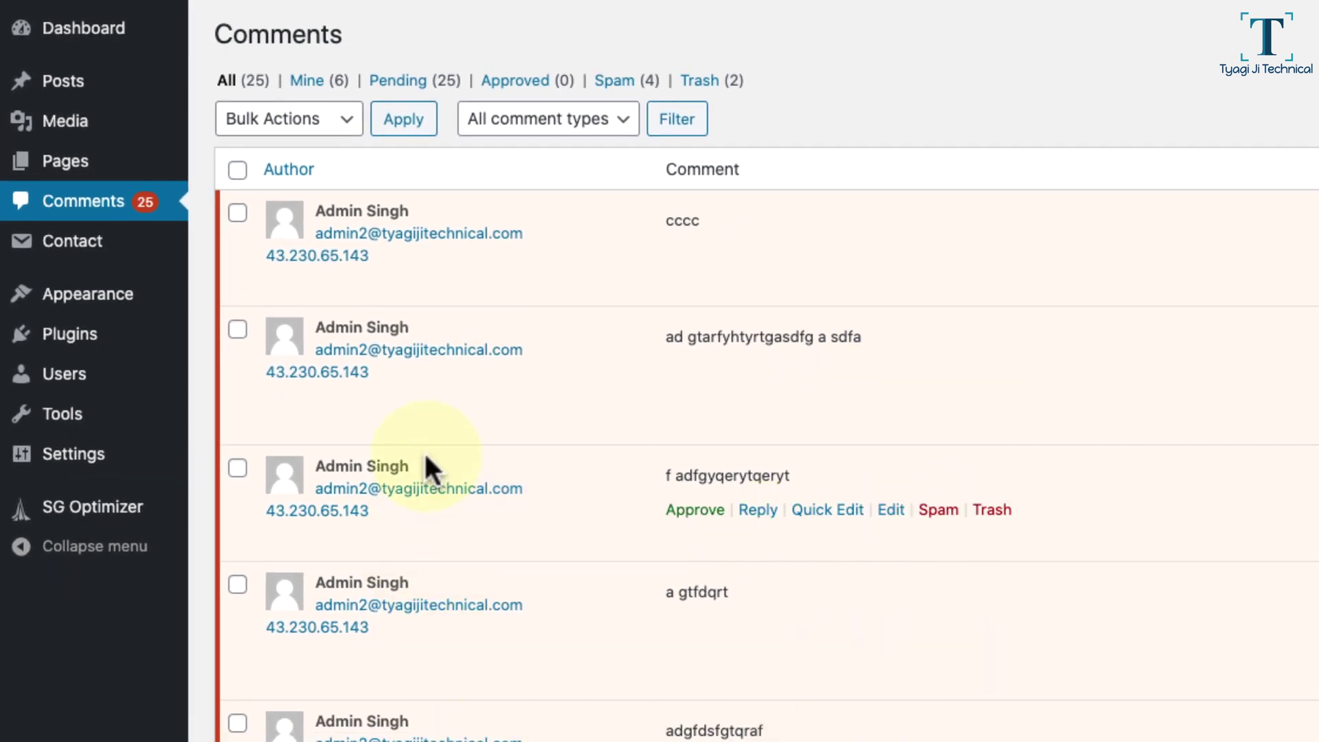
{"action": "left_click", "coordinate": [936, 511]}
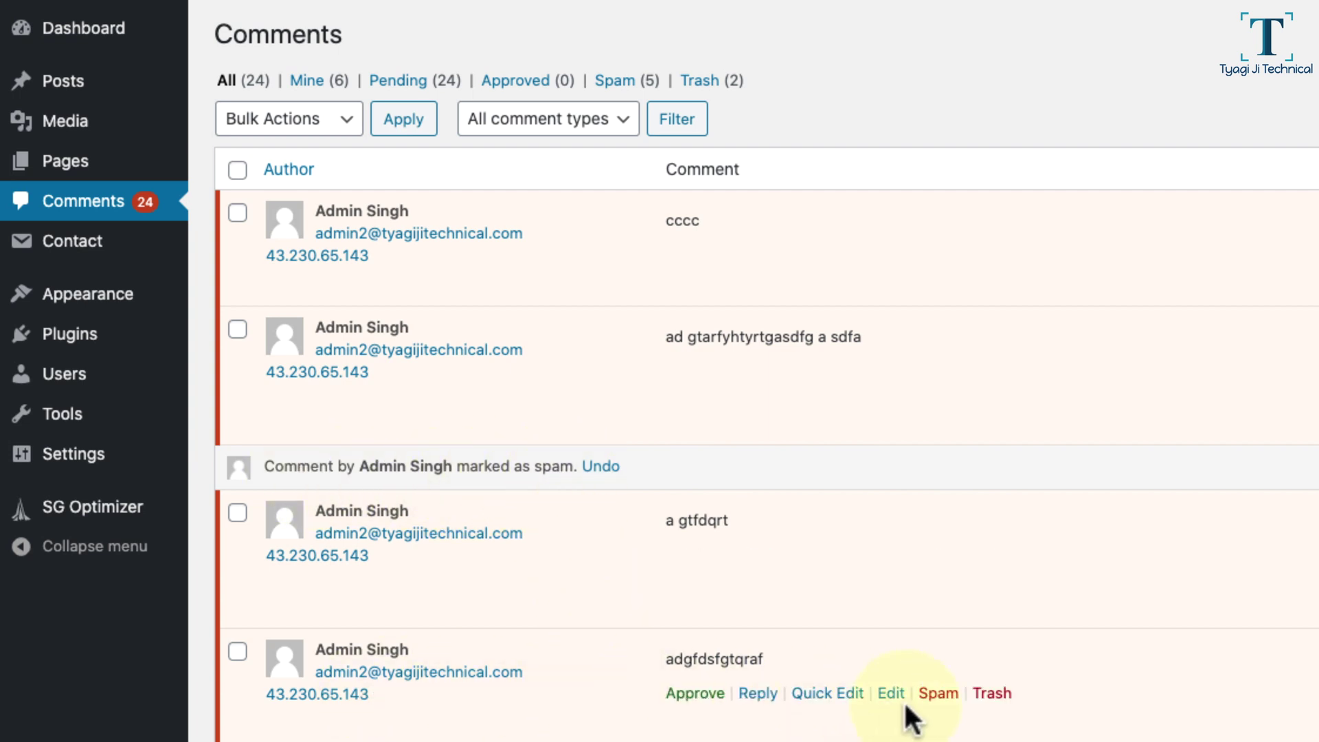
{"action": "left_click", "coordinate": [989, 699]}
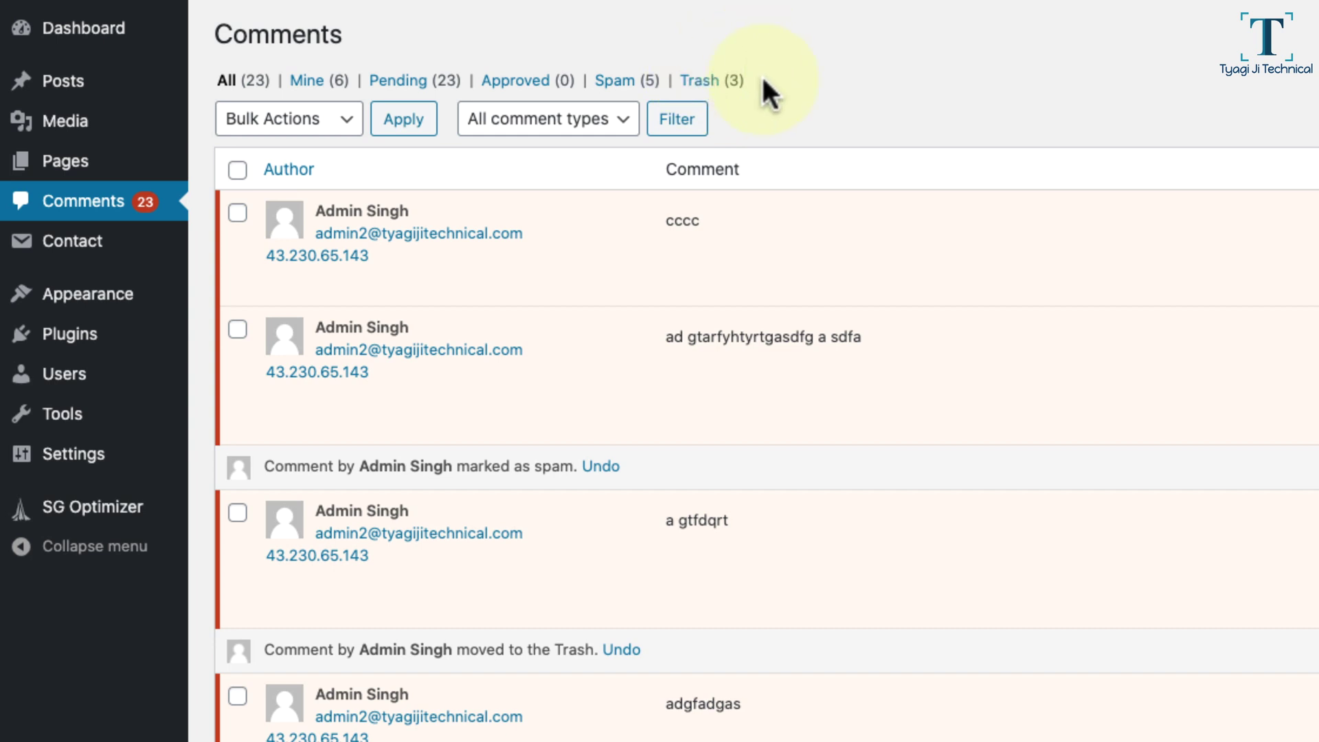
Review the comments in the Trash, Spam and Pending lists
{"action": "left_click", "coordinate": [711, 80]}
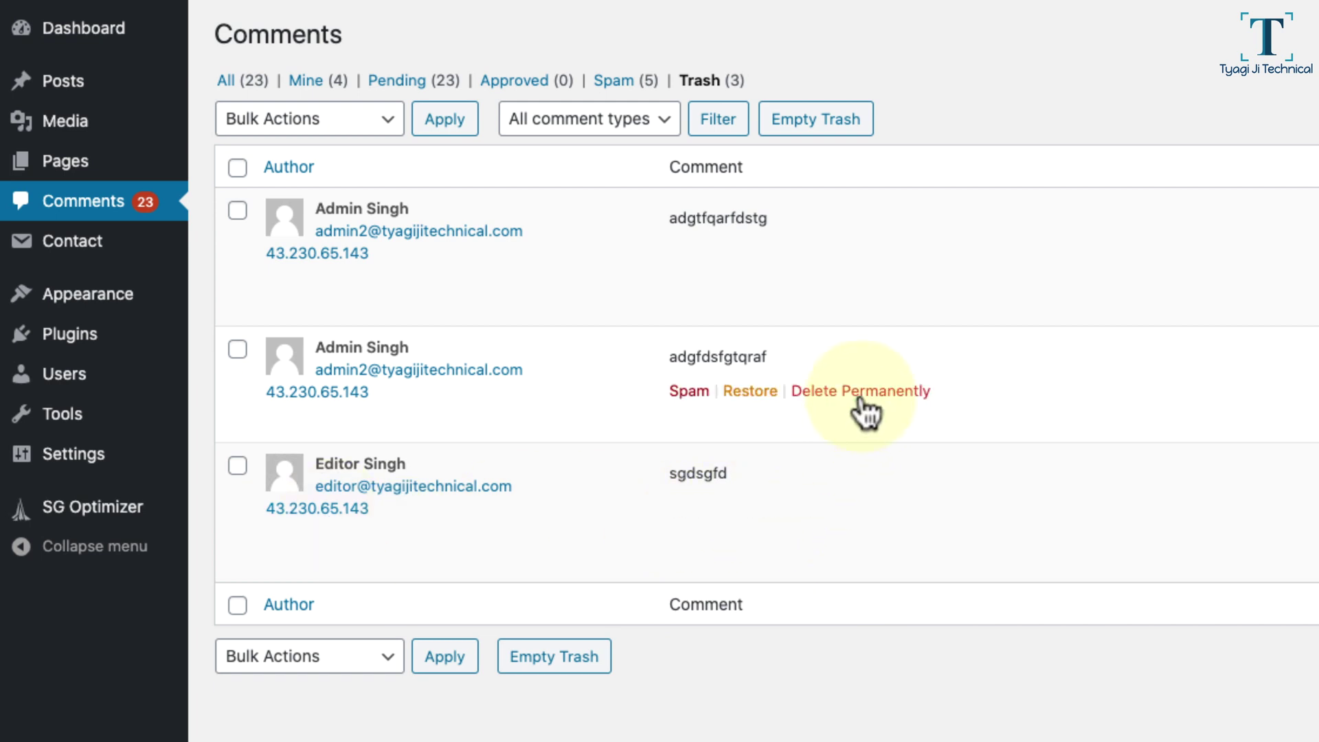
{"action": "left_click", "coordinate": [616, 81]}
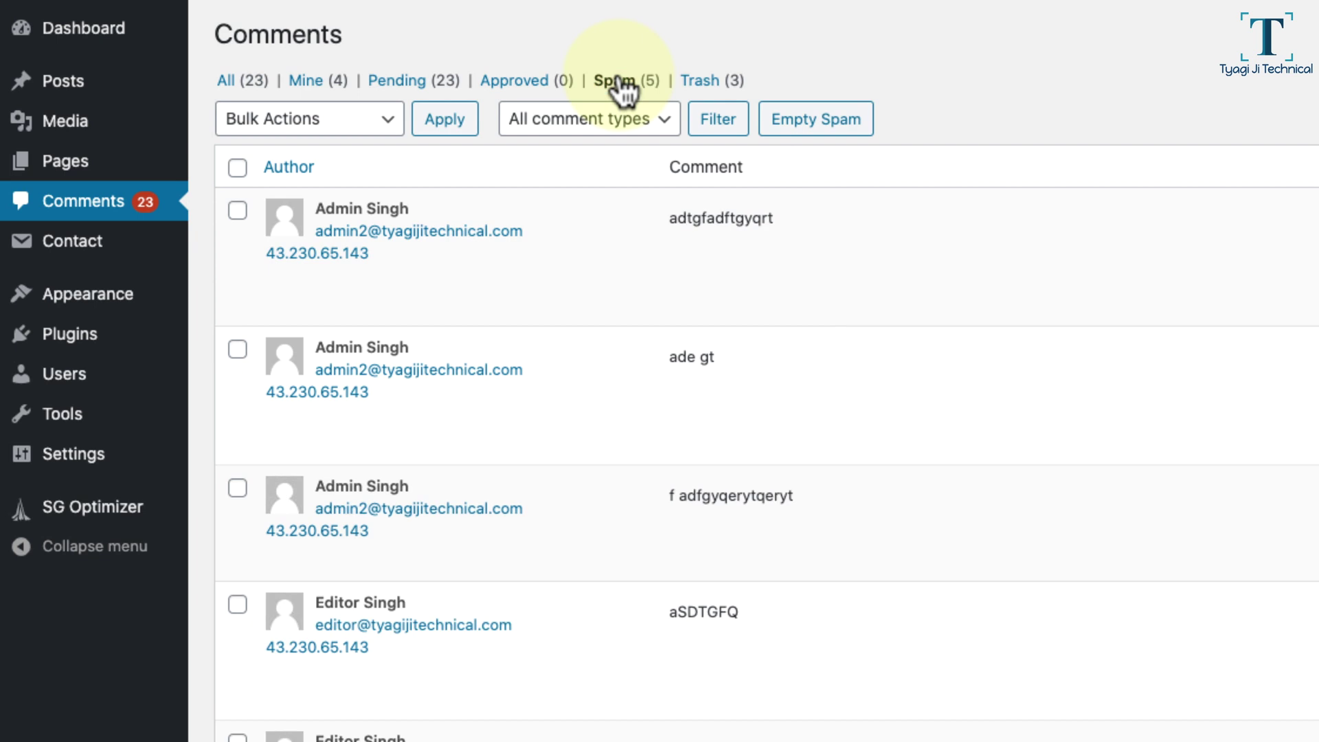
{"action": "left_click", "coordinate": [692, 81]}
{"action": "left_click", "coordinate": [392, 83]}
{"action": "scroll", "coordinate": [502, 639], "scroll_direction": "down", "scroll_amount": 9}
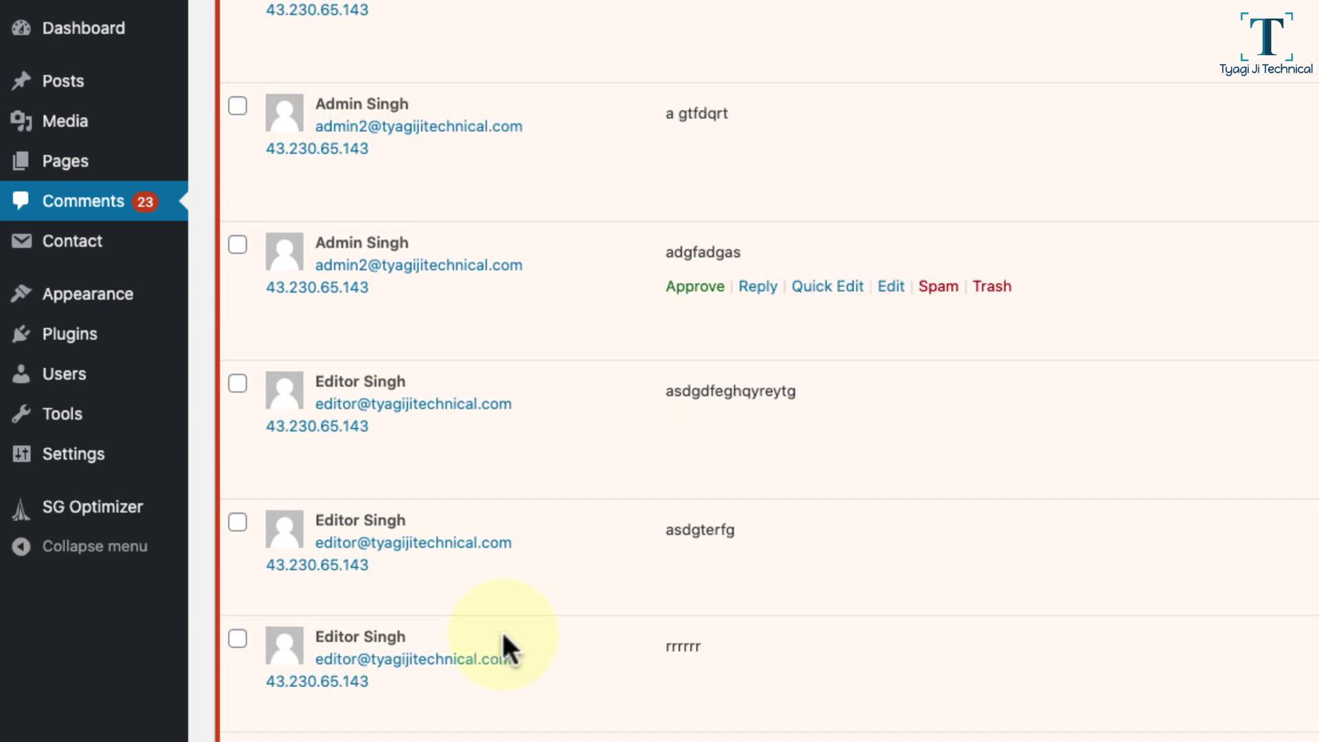
{"action": "scroll", "coordinate": [503, 636], "scroll_direction": "up", "scroll_amount": 9}
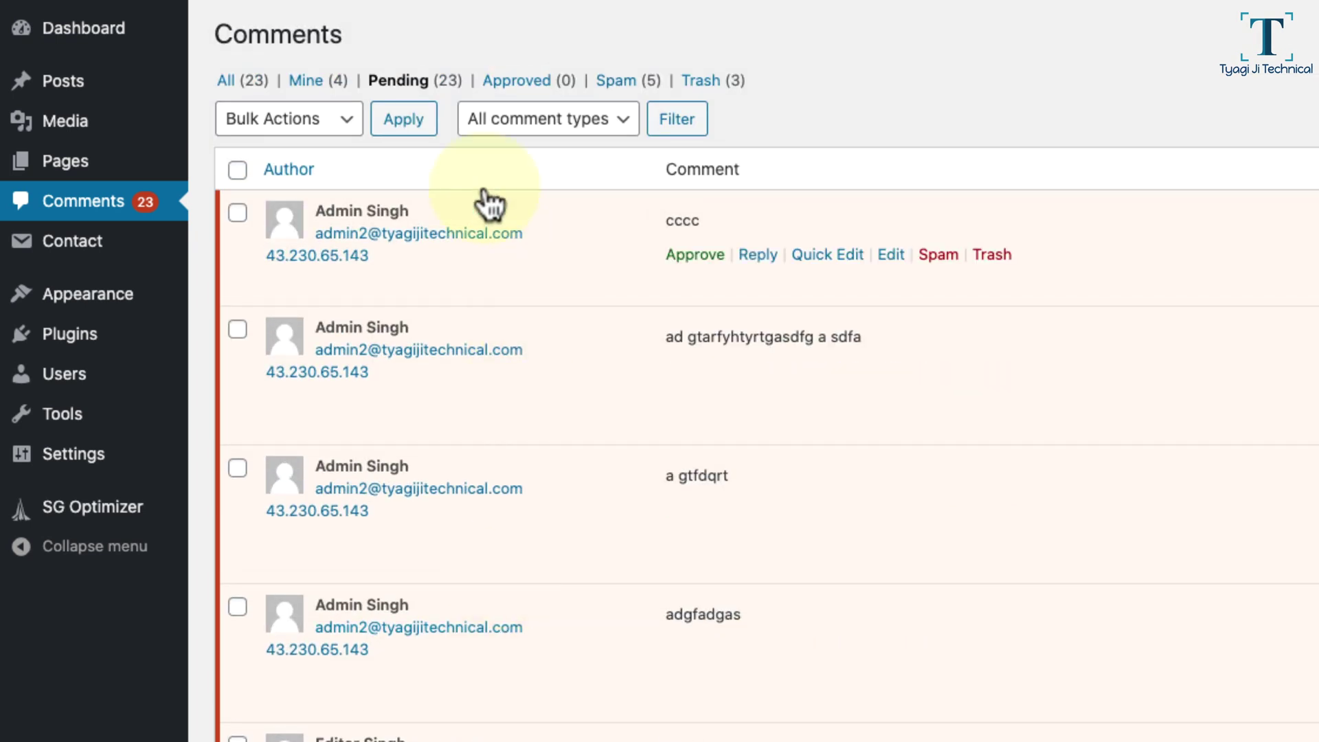
Delete all spam comments with the Delete Comments tool and check the Spam list
{"action": "mouse_move", "coordinate": [62, 409]}
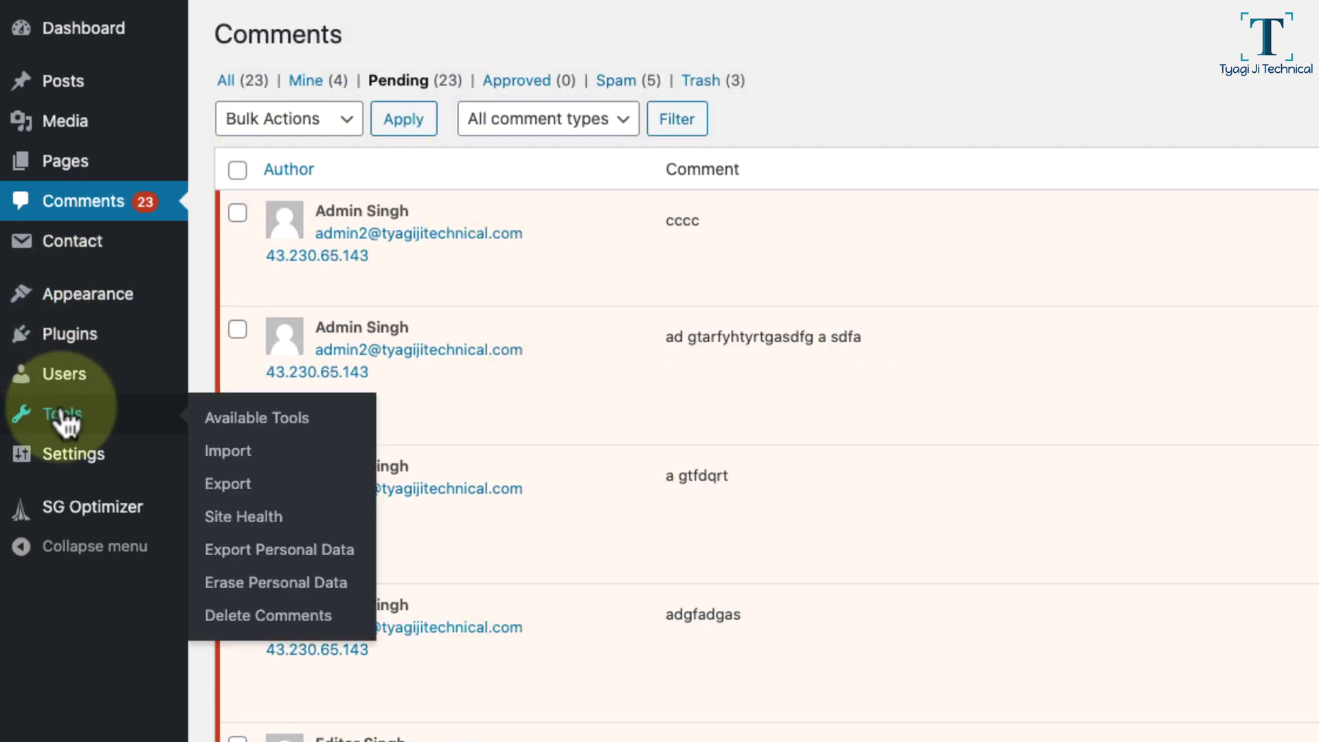
{"action": "left_click", "coordinate": [271, 616]}
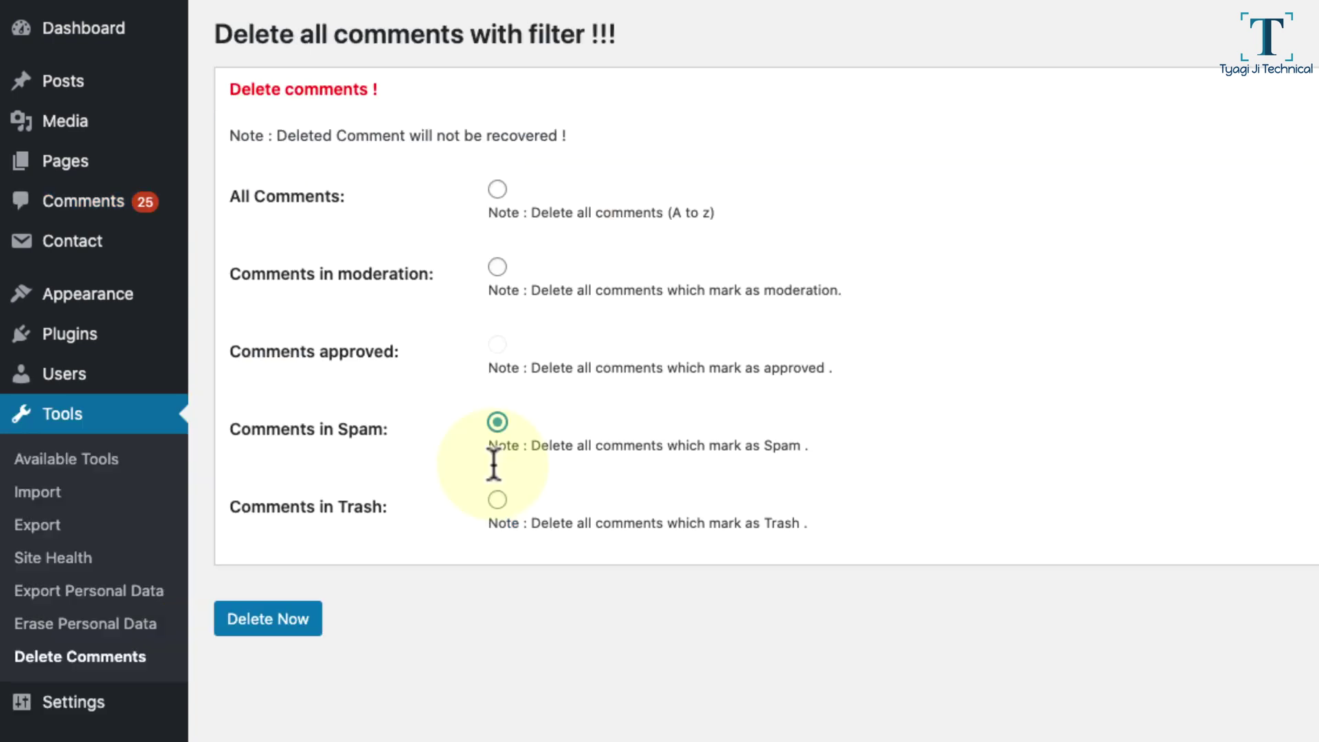
{"action": "left_click_drag", "start_coordinate": [810, 450], "coordinate": [463, 444]}
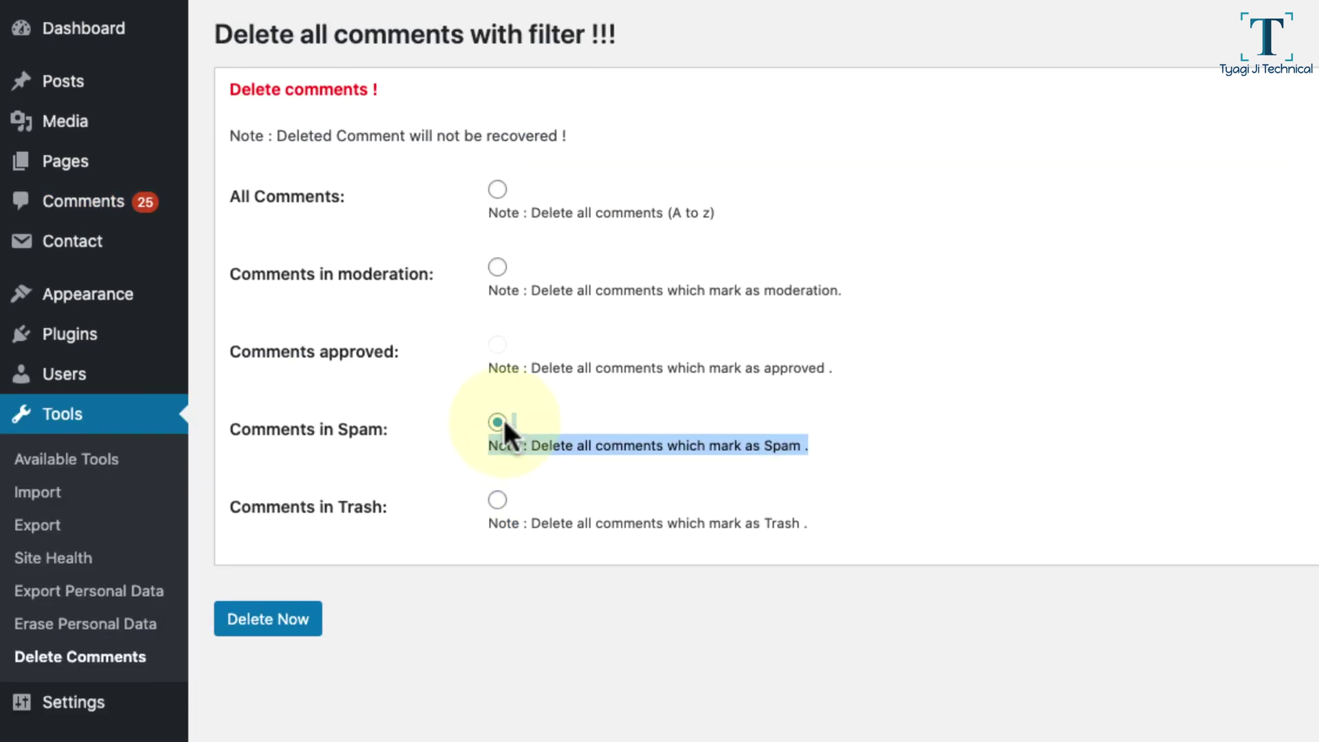
{"action": "left_click", "coordinate": [497, 422]}
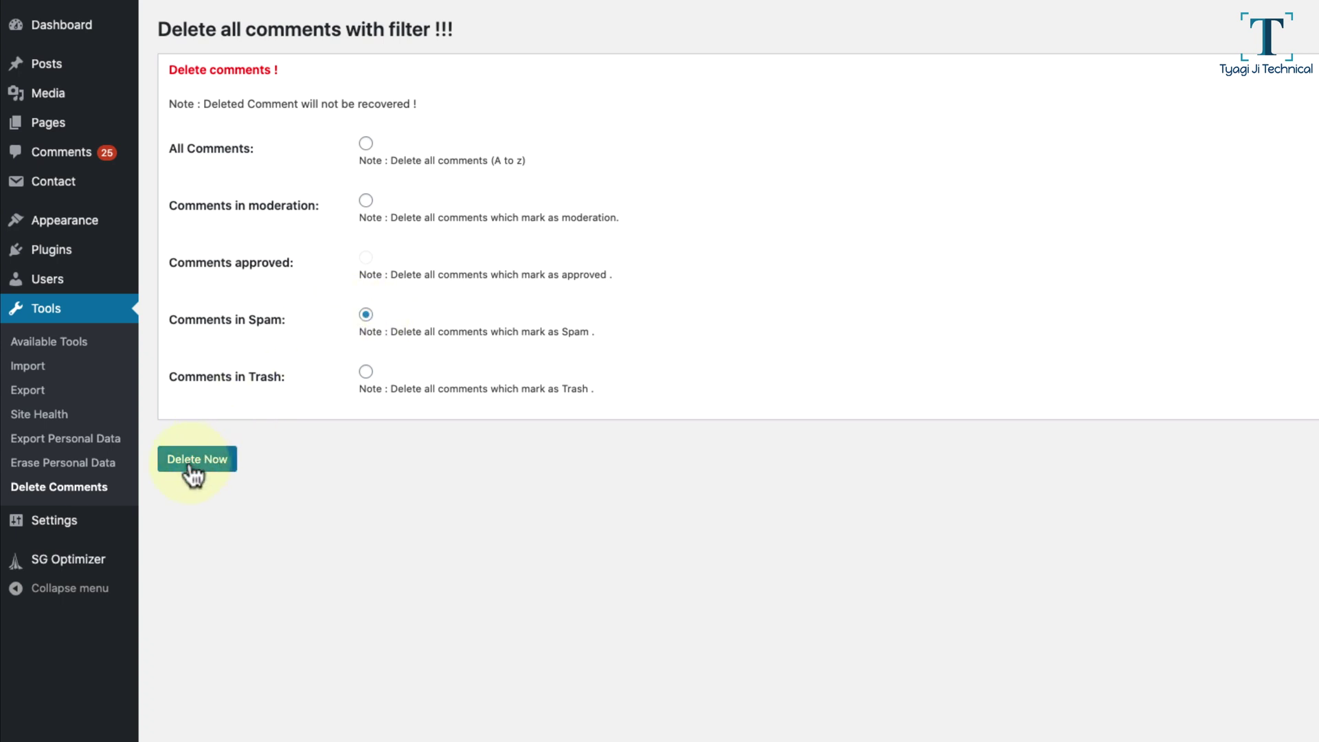
{"action": "left_click", "coordinate": [196, 460]}
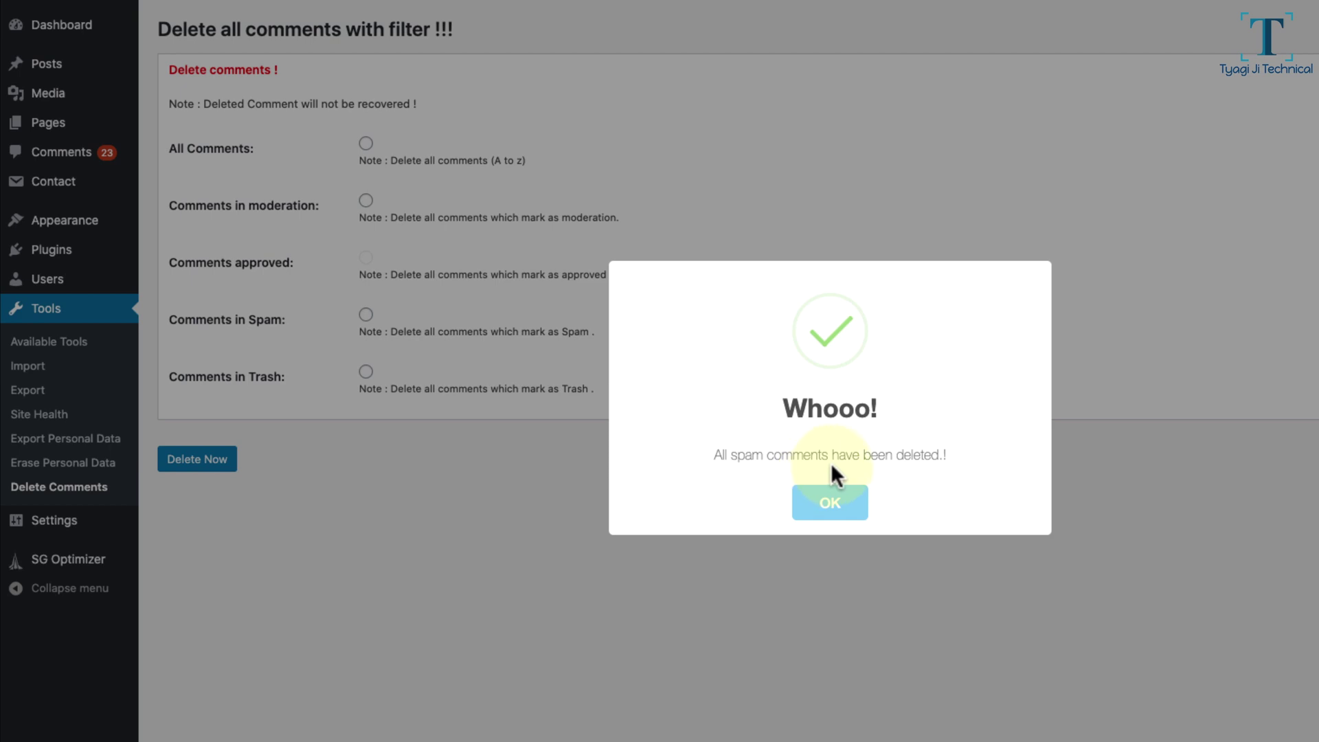
{"action": "left_click", "coordinate": [815, 513]}
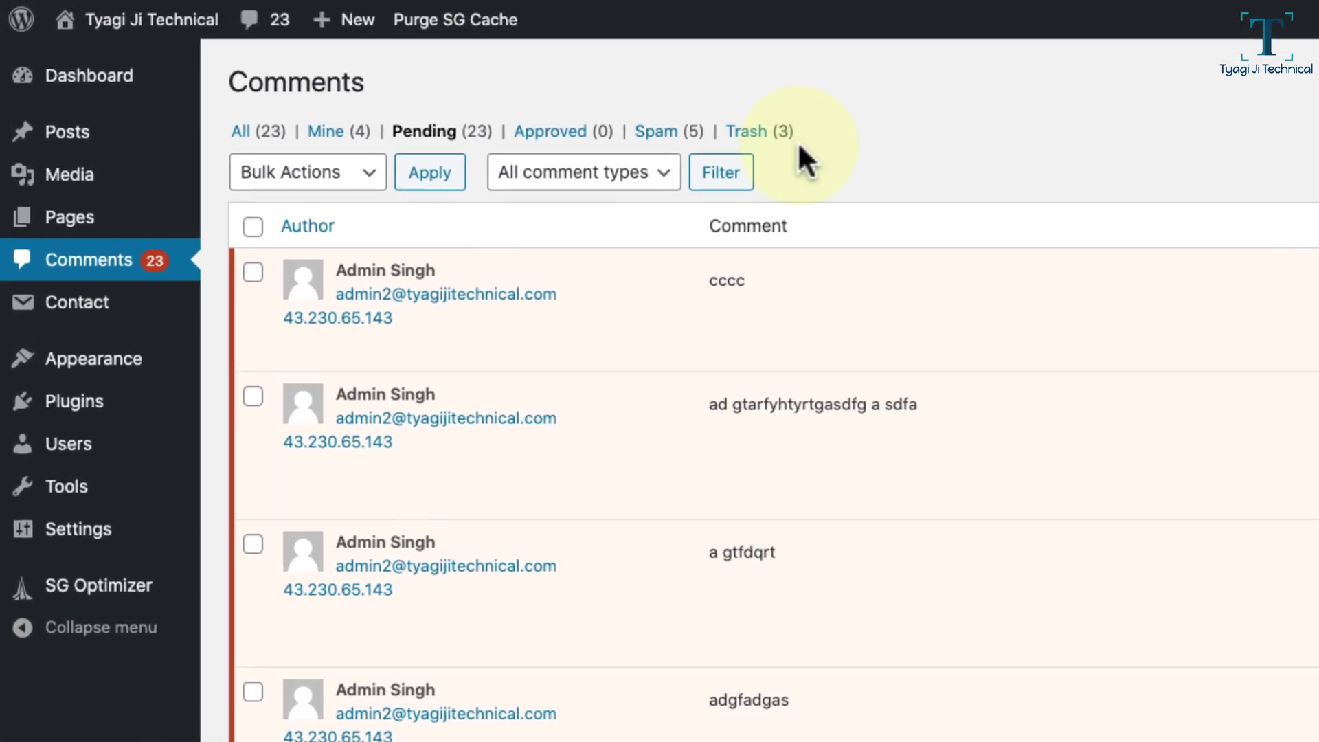
{"action": "left_click", "coordinate": [656, 138]}
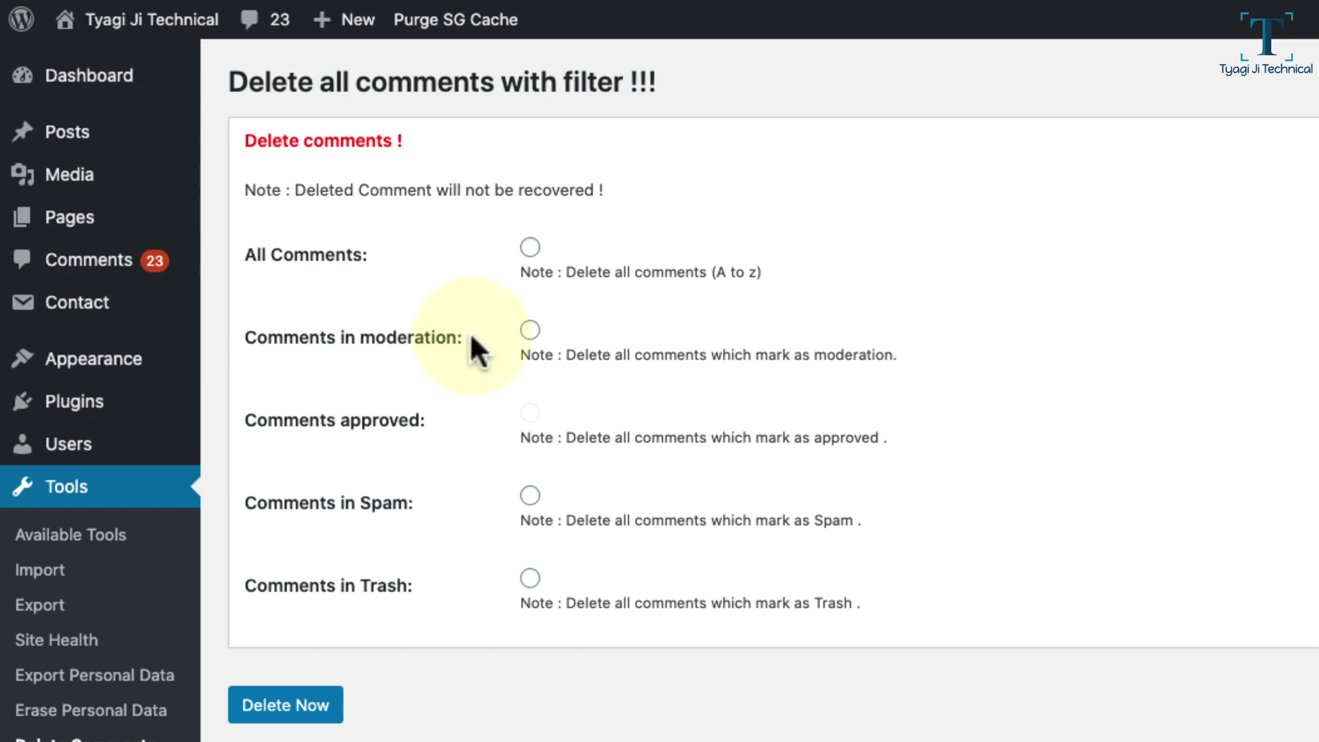
Delete all comments in moderation with the Delete Comments tool and check the Pending list
{"action": "left_click_drag", "start_coordinate": [471, 337], "coordinate": [248, 335]}
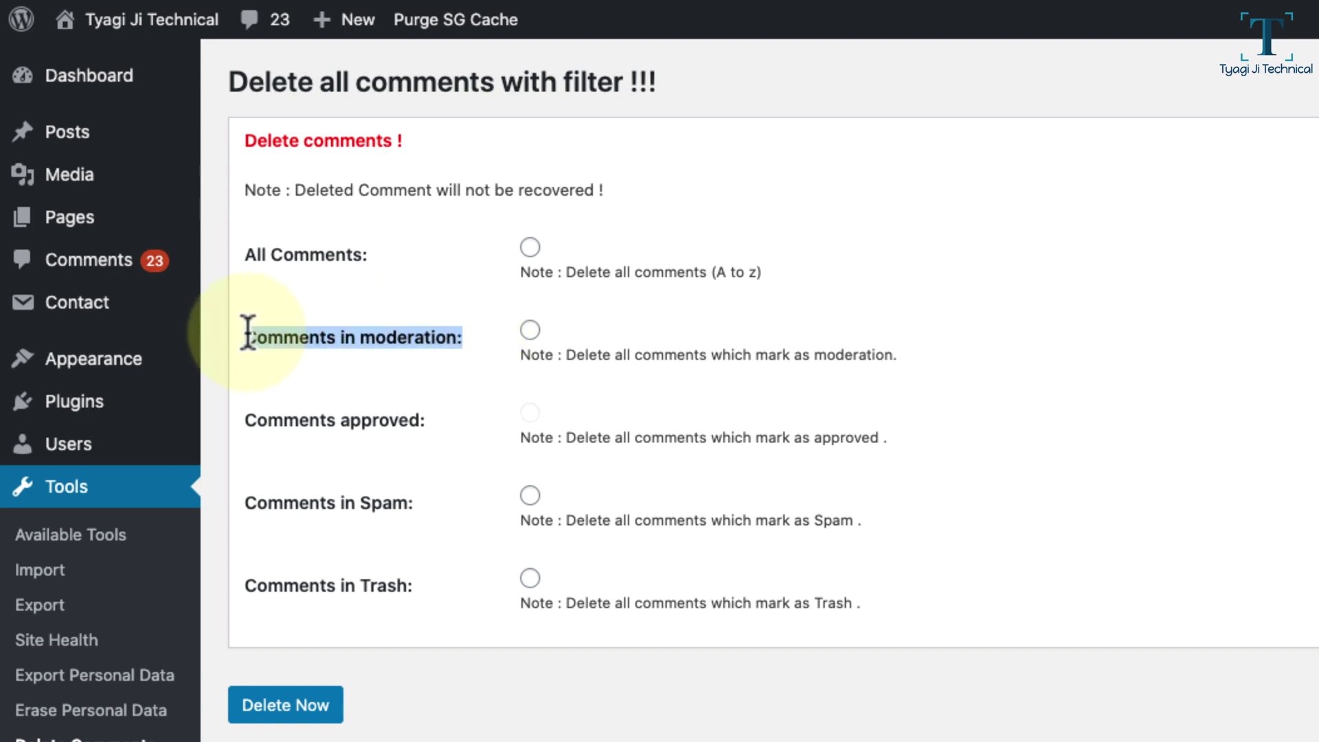
{"action": "left_click", "coordinate": [253, 333]}
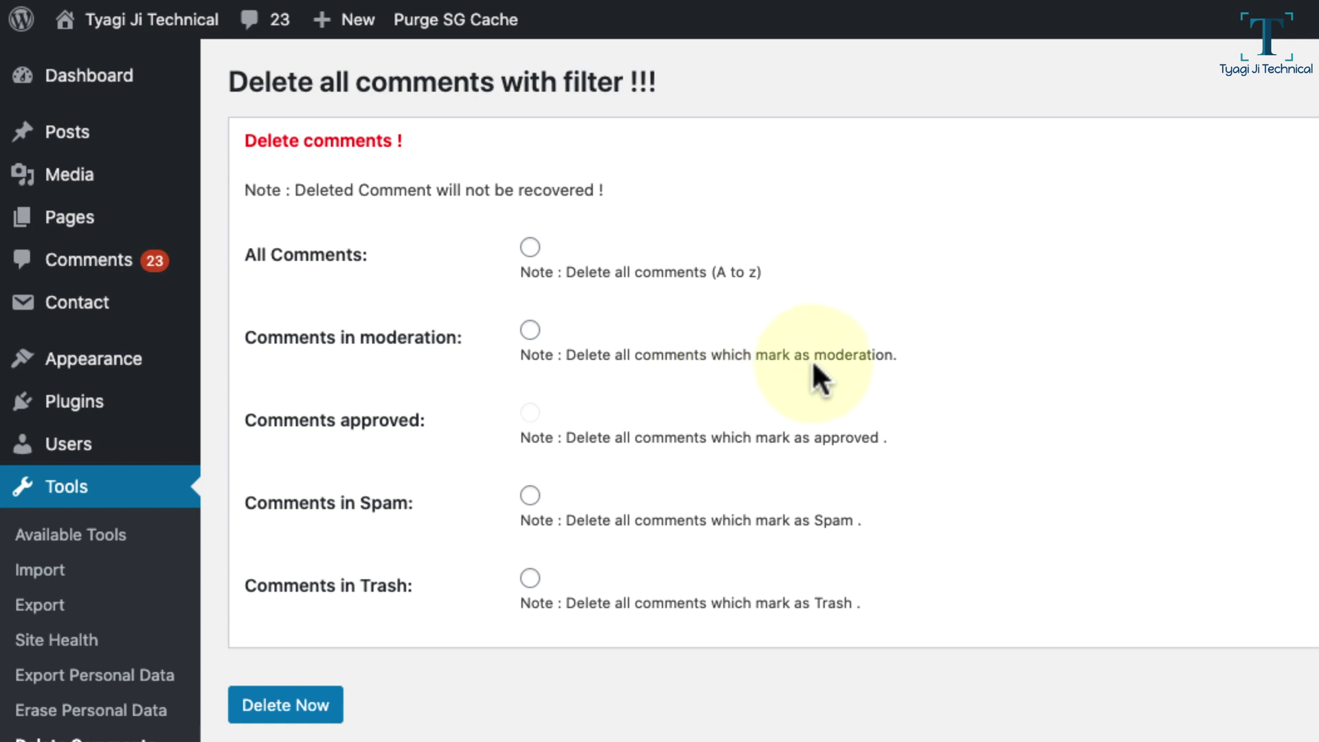
{"action": "left_click", "coordinate": [530, 329]}
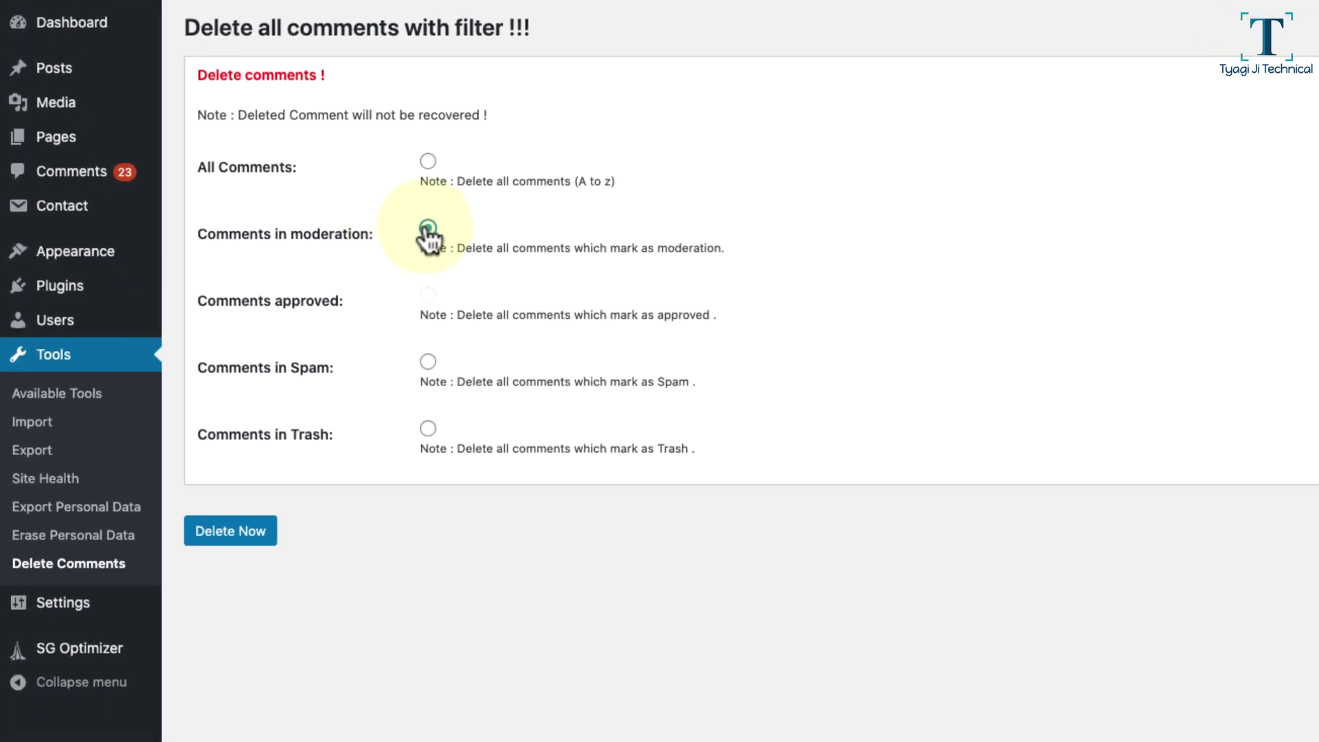
{"action": "left_click", "coordinate": [233, 539]}
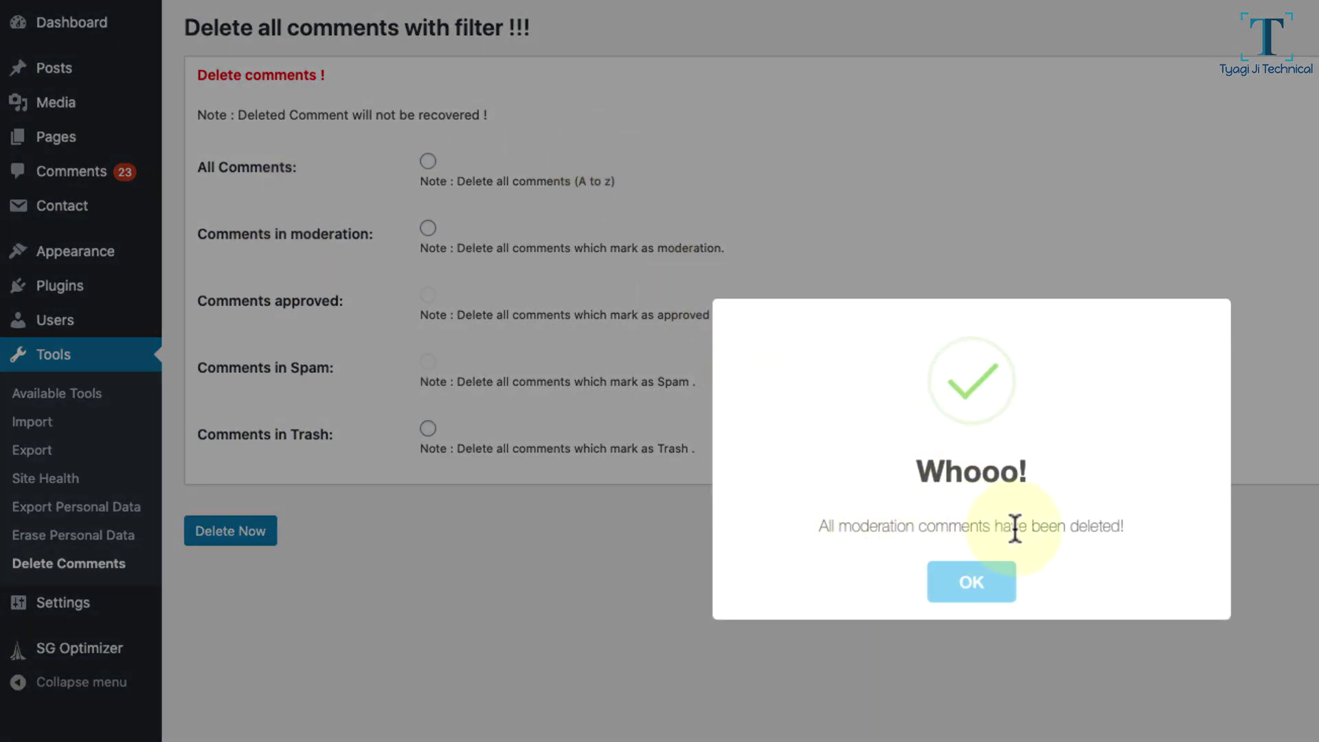
{"action": "left_click", "coordinate": [948, 589]}
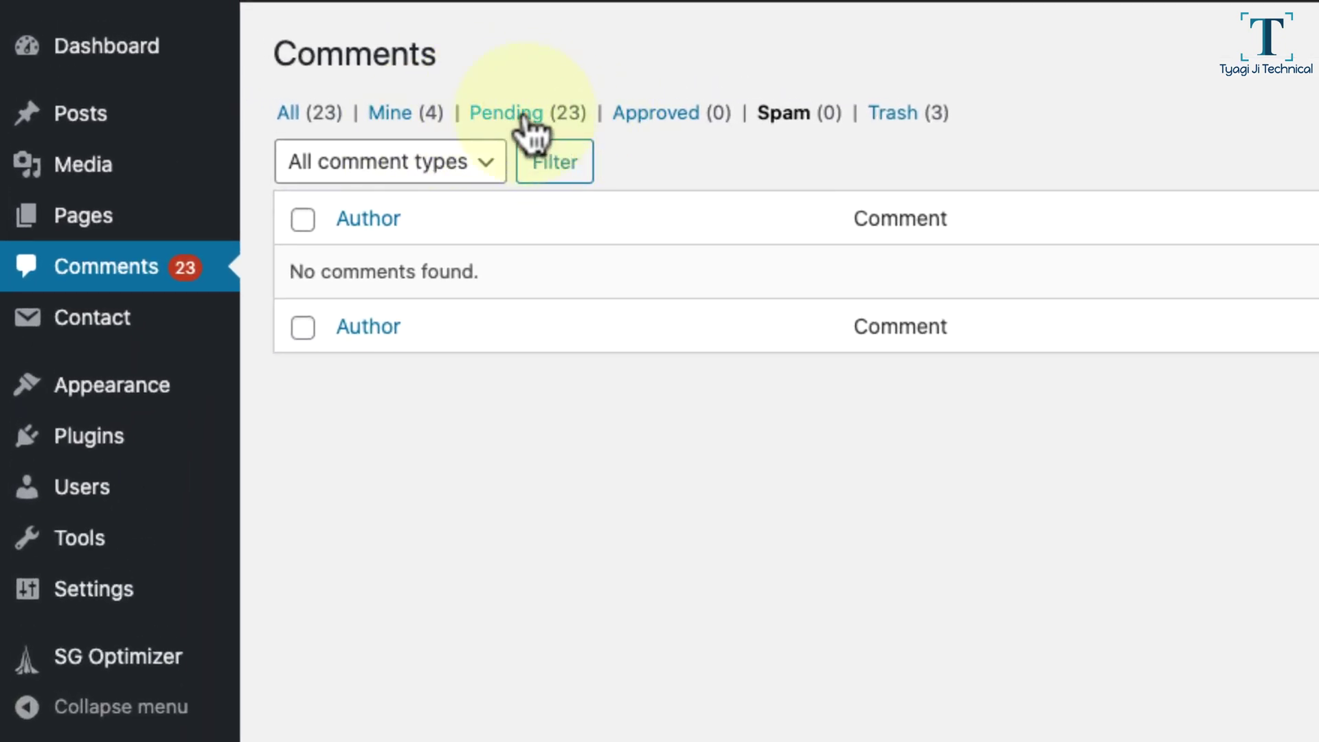
{"action": "left_click", "coordinate": [523, 118]}
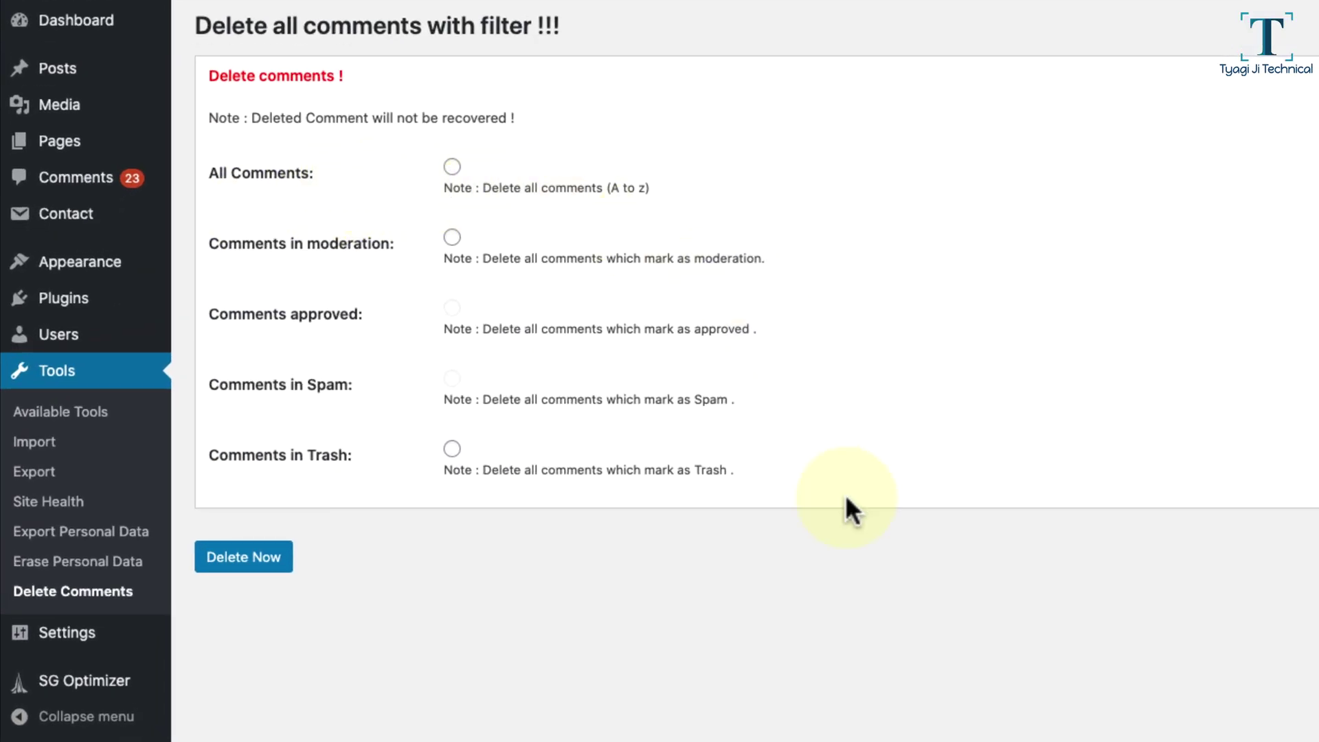
Choose All Comments as the deletion filter in the Delete Comments tool
{"action": "left_click_drag", "start_coordinate": [208, 170], "coordinate": [313, 168]}
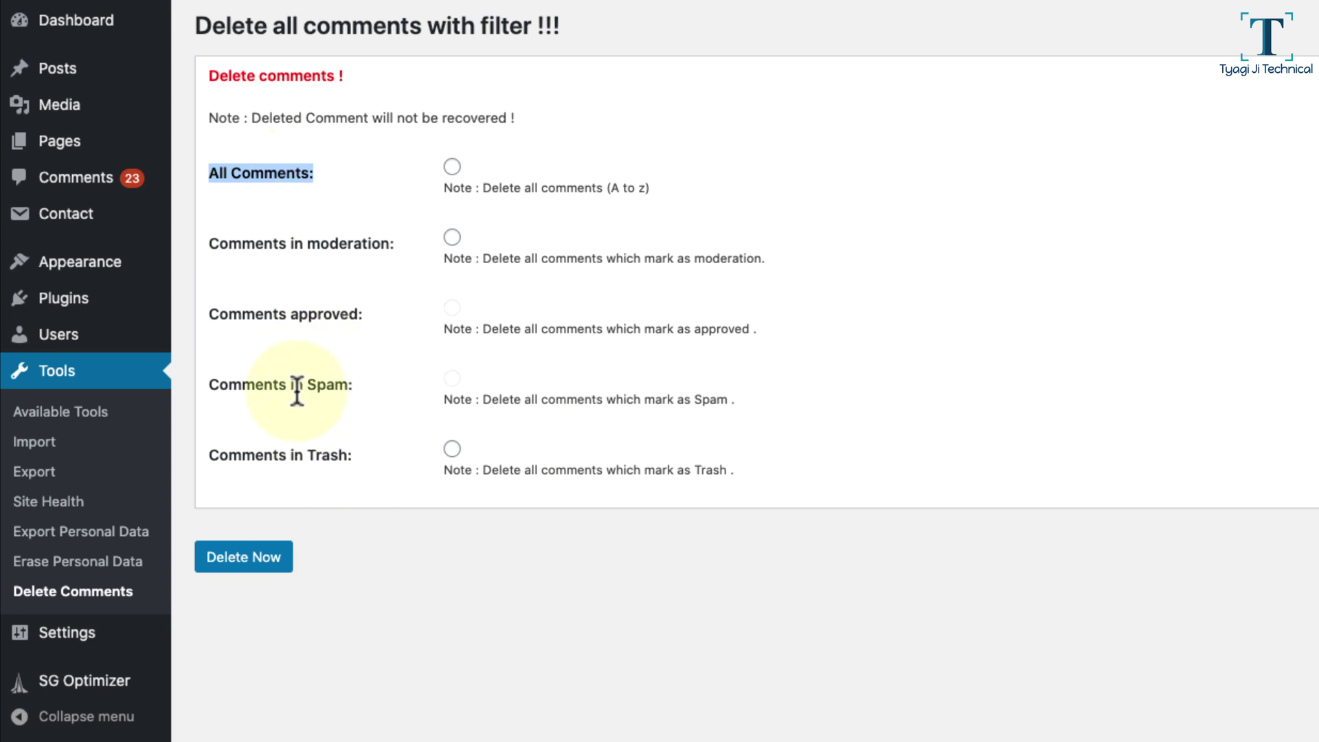
{"action": "left_click", "coordinate": [453, 167]}
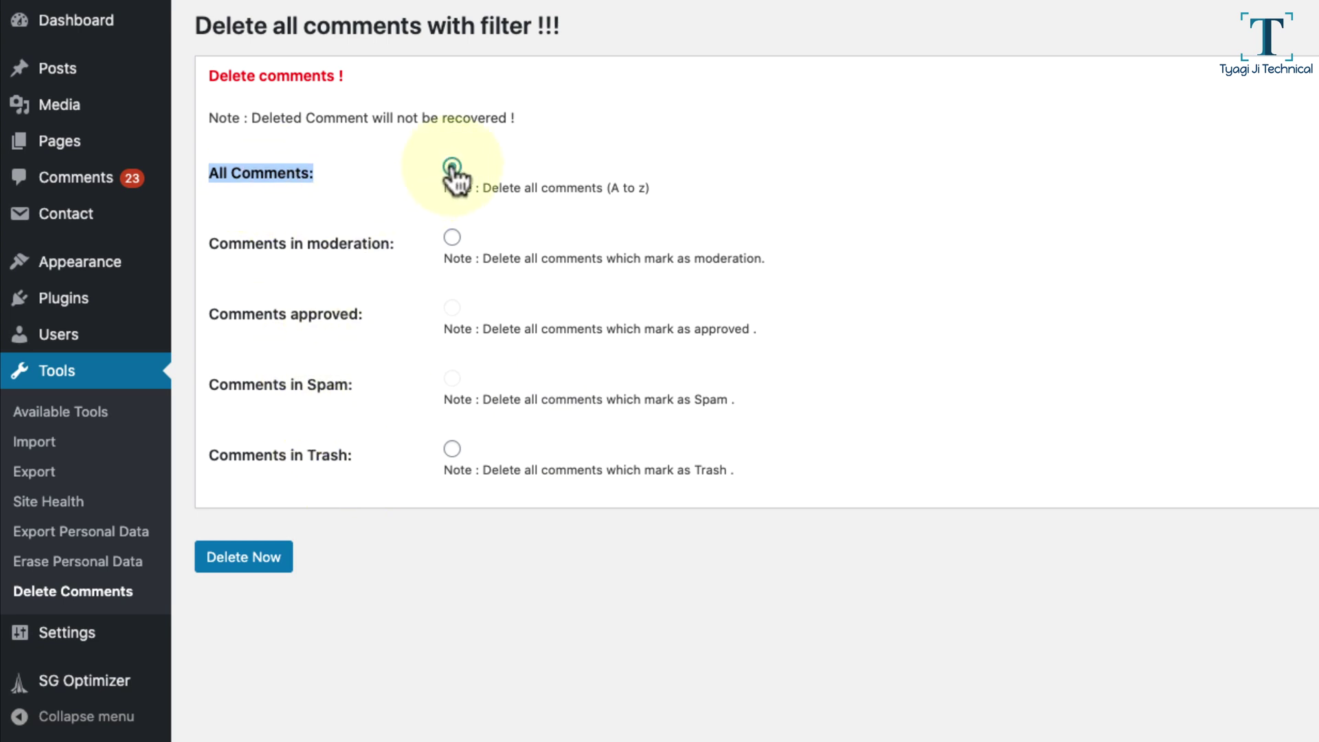